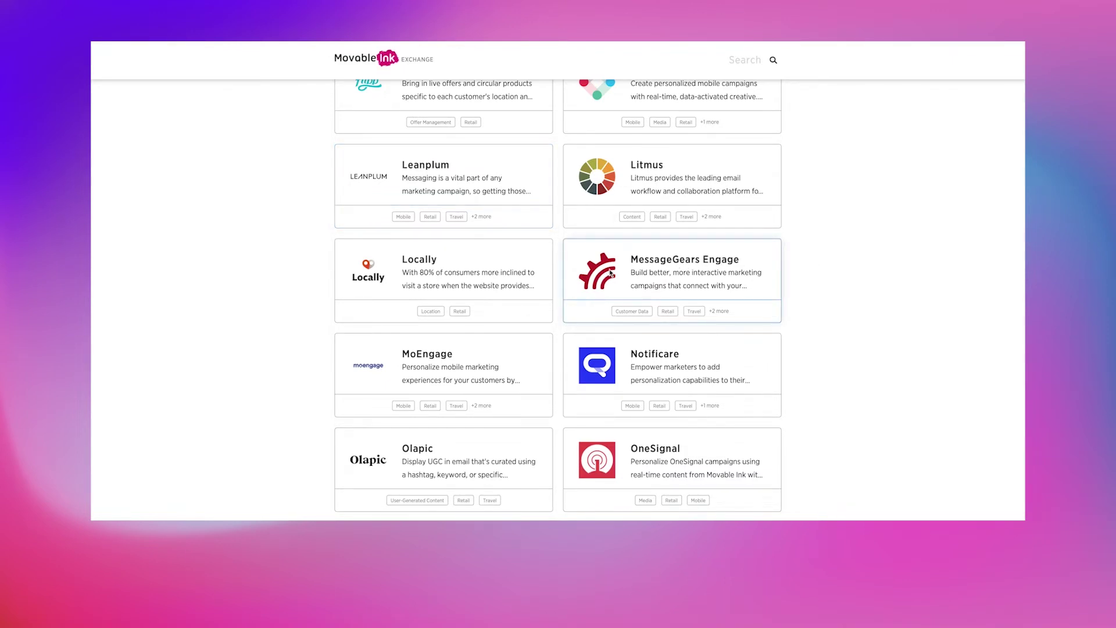
Step: Open the MessageGears Engage card and scroll through its description, key features and gallery
click(611, 273)
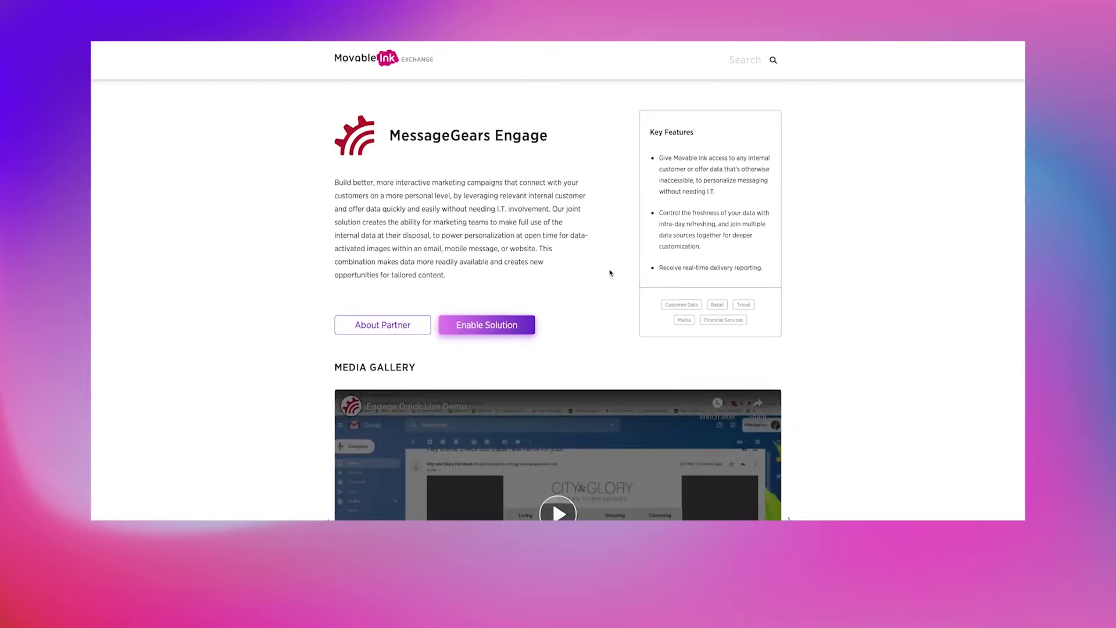
scroll(611, 273, down, 1)
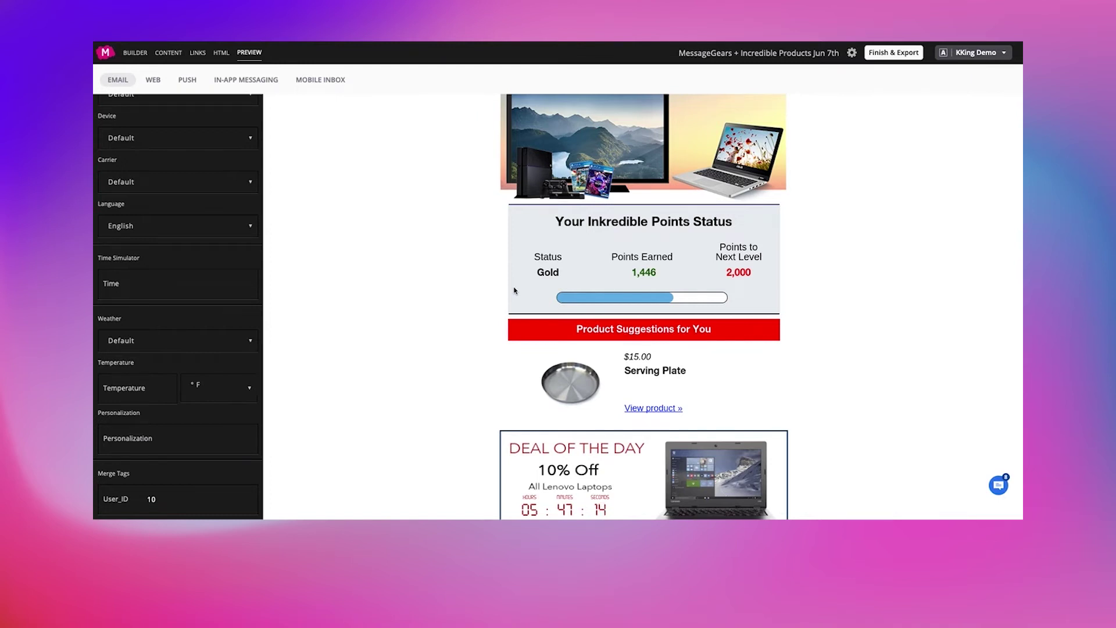
Step: Change the preview's User_ID merge tag to 1 and apply it to the email preview
scroll(516, 290, up, 1)
drag(646, 286, 431, 295)
scroll(501, 326, down, 2)
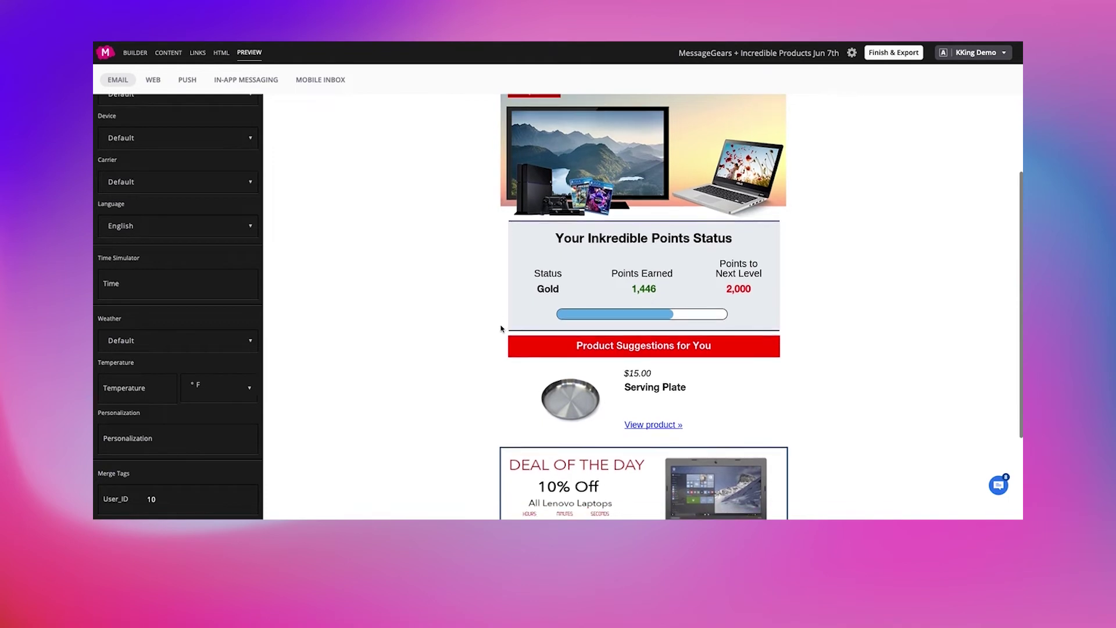
click(197, 493)
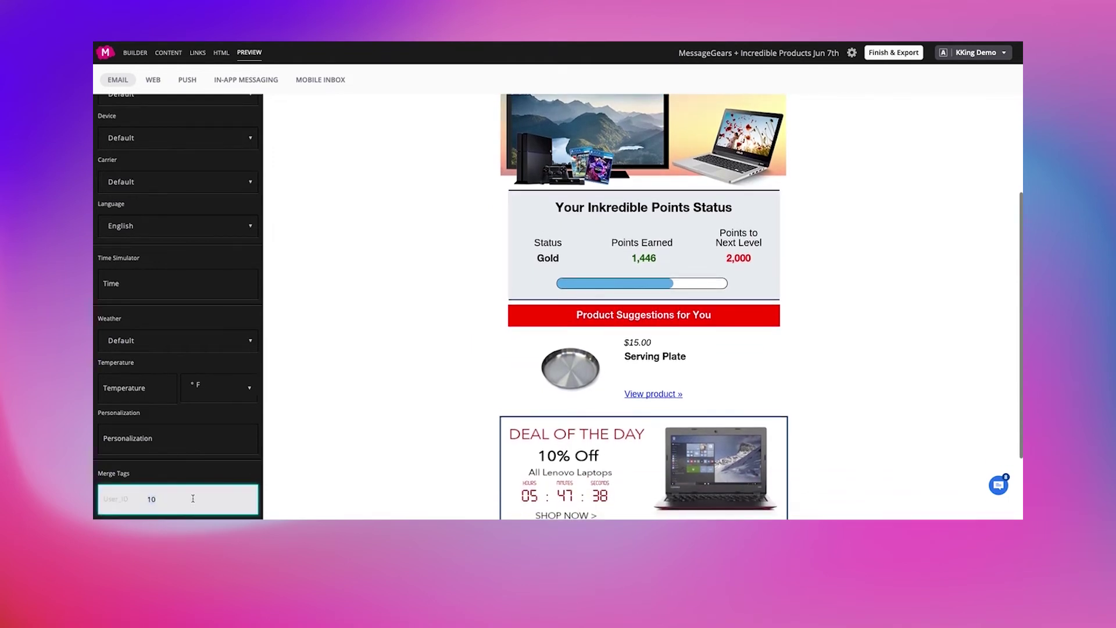
key(BackSpace)
click(478, 399)
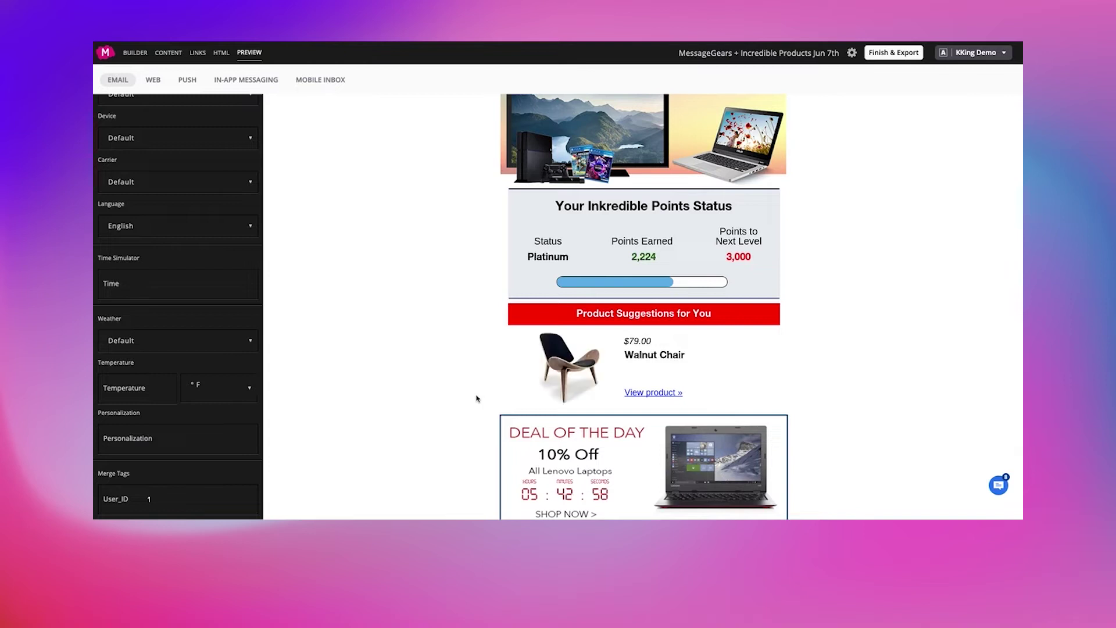
Step: Set User_ID to 55 and check the Platinum status, 2,282 points and Writing Desk suggestion
click(180, 500)
key(BackSpace)
text(55)
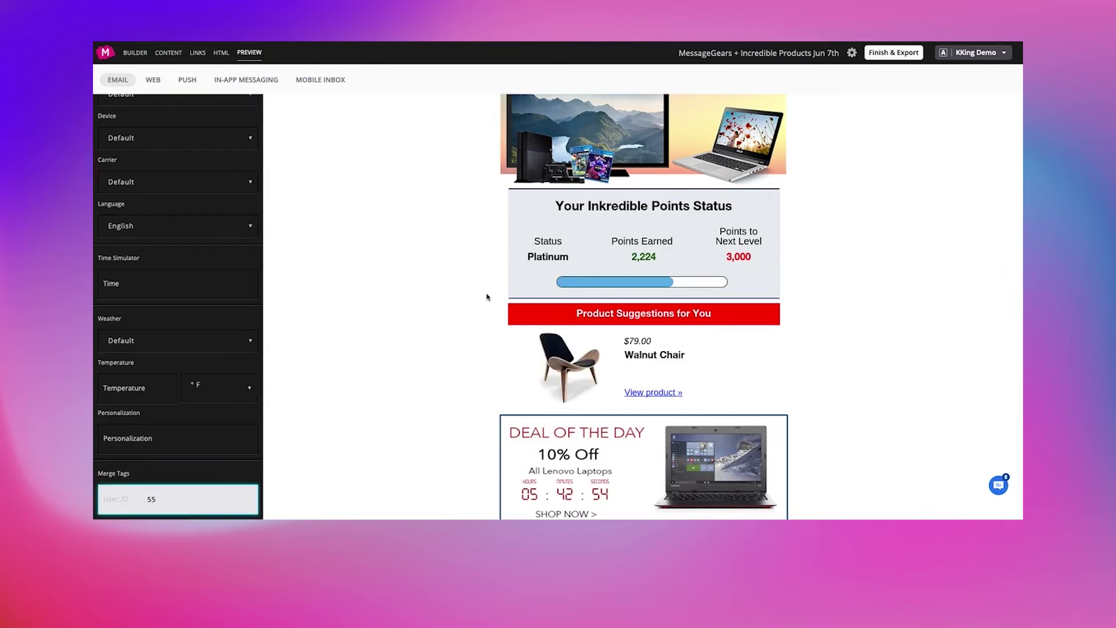
click(478, 299)
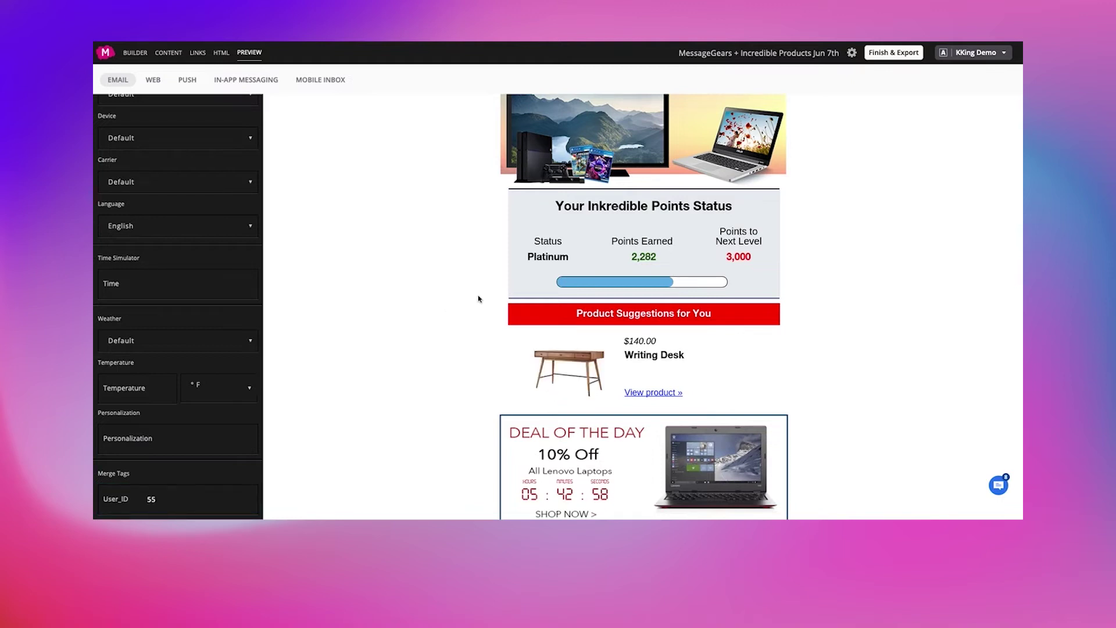
scroll(478, 299, down, 1)
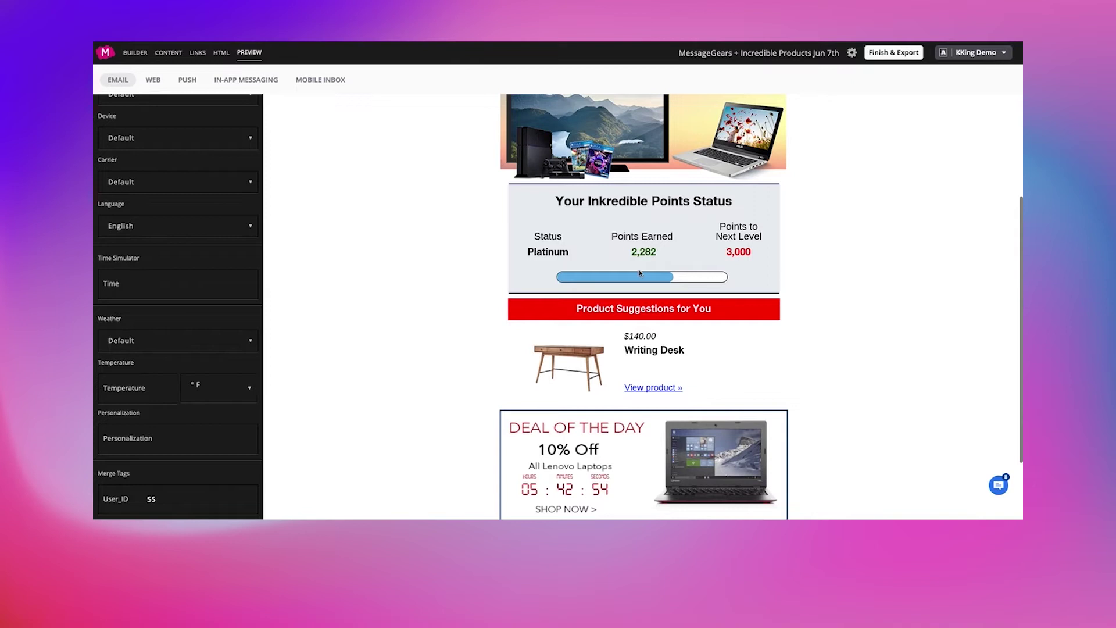
scroll(639, 274, down, 1)
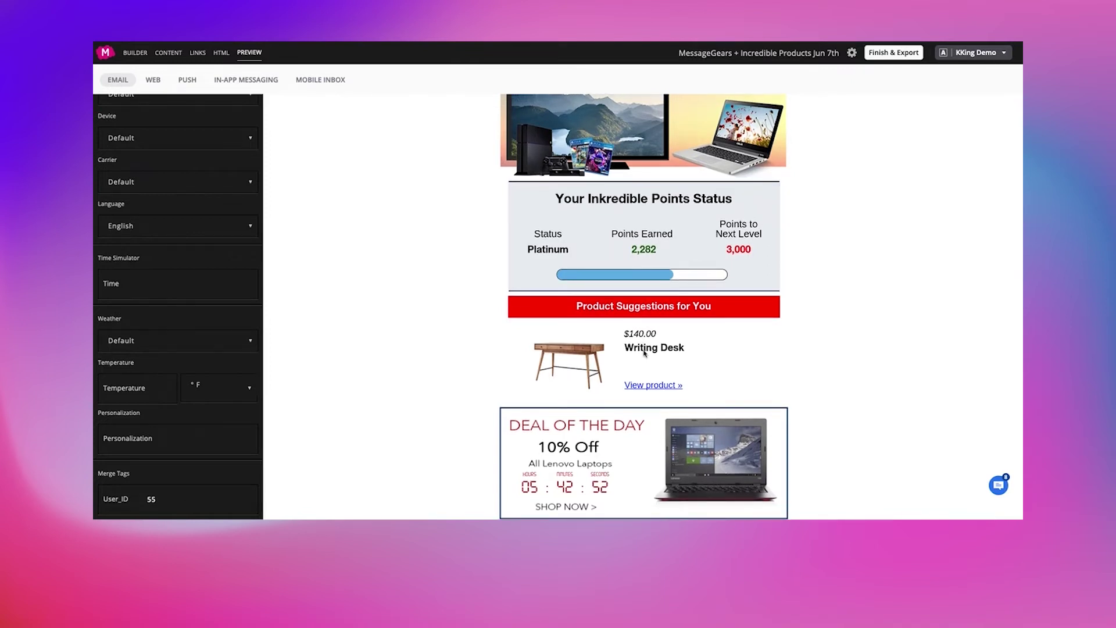
scroll(645, 353, up, 1)
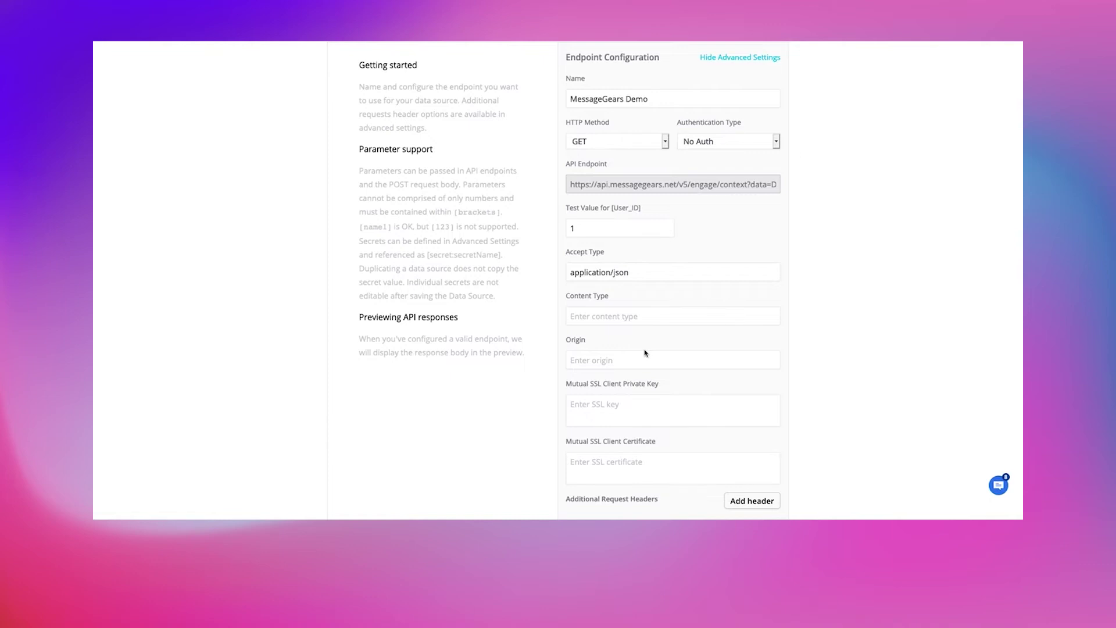
Step: Review the endpoint URL and Authorization header, save, and skip the optional properties step
triple_click(661, 183)
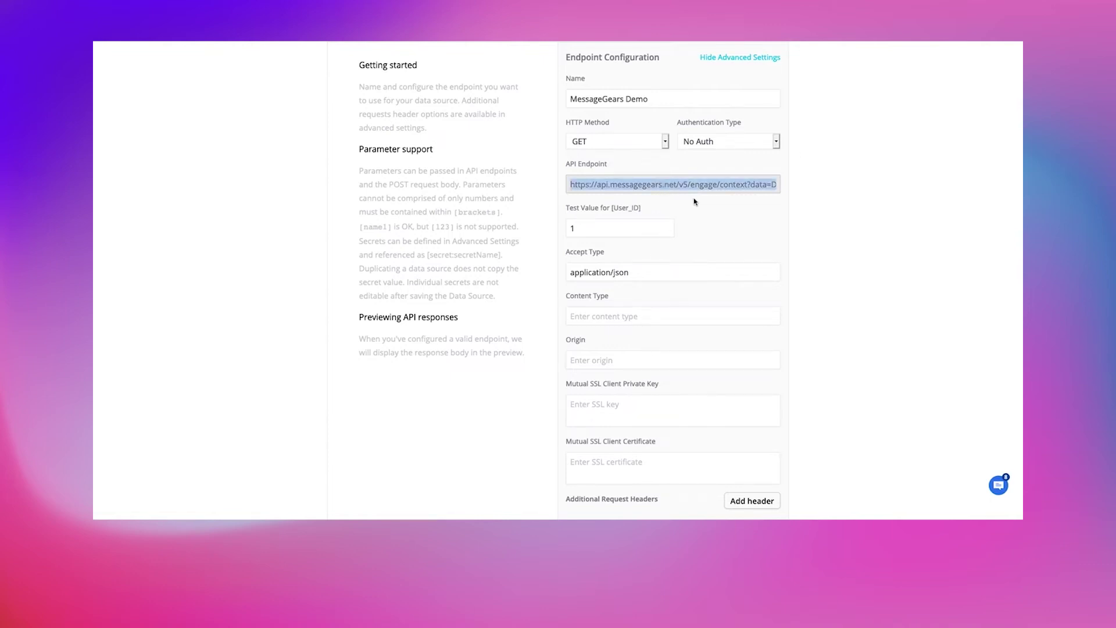
scroll(691, 207, down, 5)
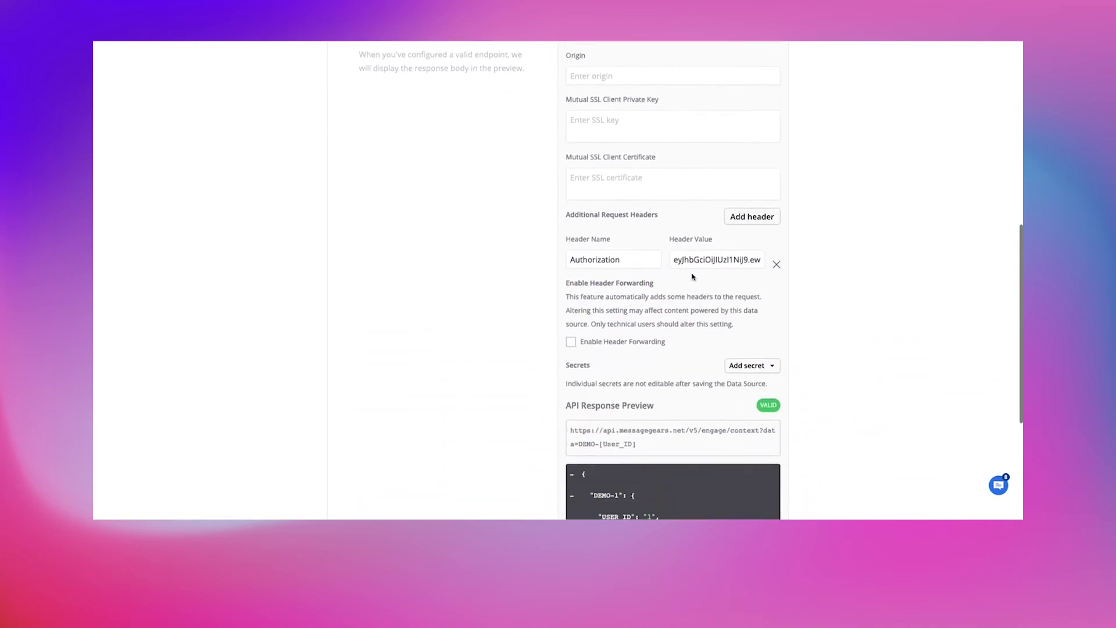
click(691, 260)
double_click(618, 260)
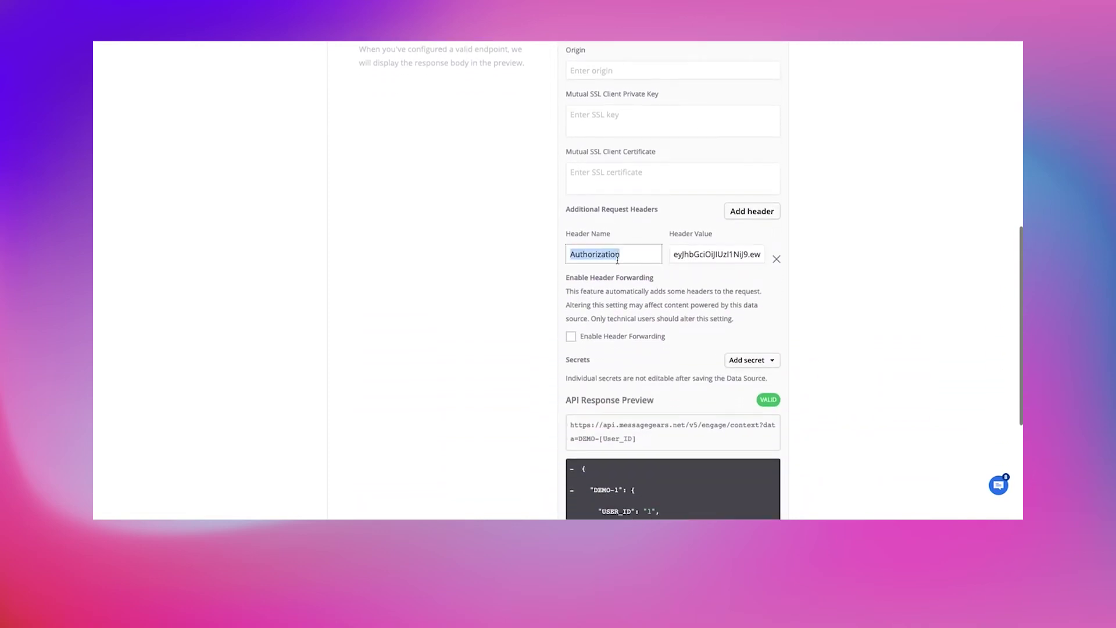
scroll(696, 306, up, 7)
click(764, 155)
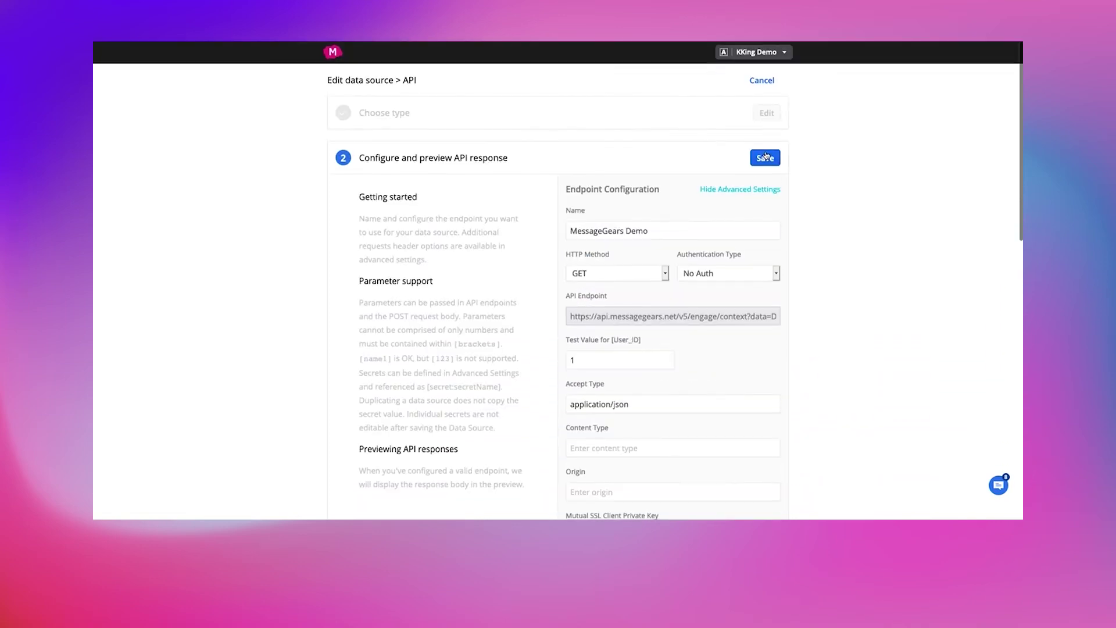
click(763, 204)
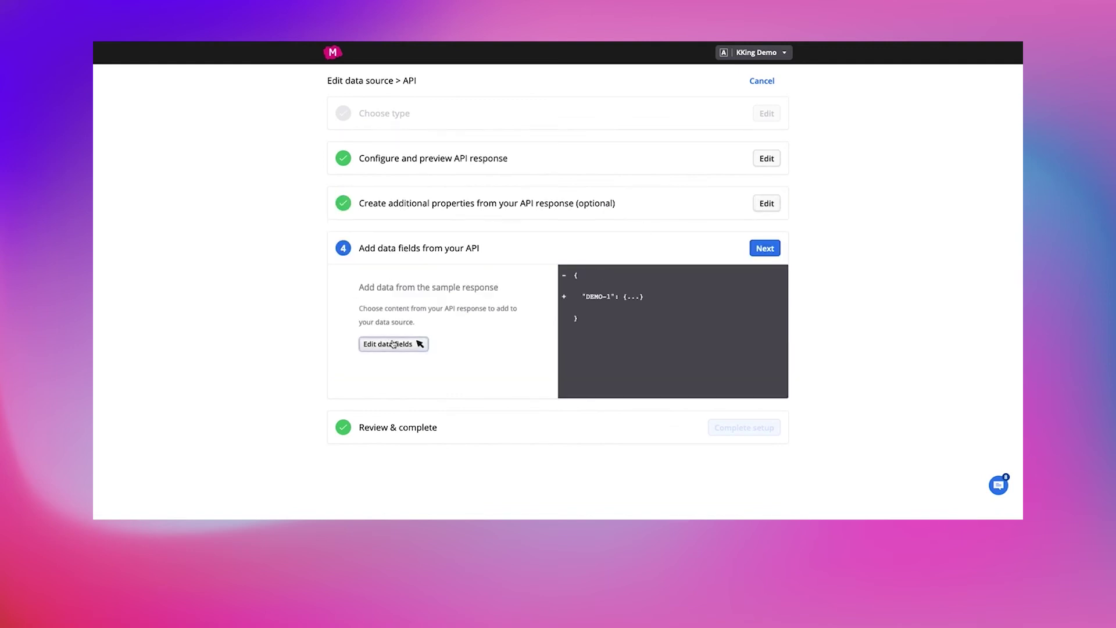
Step: Add PointsEarned and Item1Price from the API response as data fields, then continue
click(393, 344)
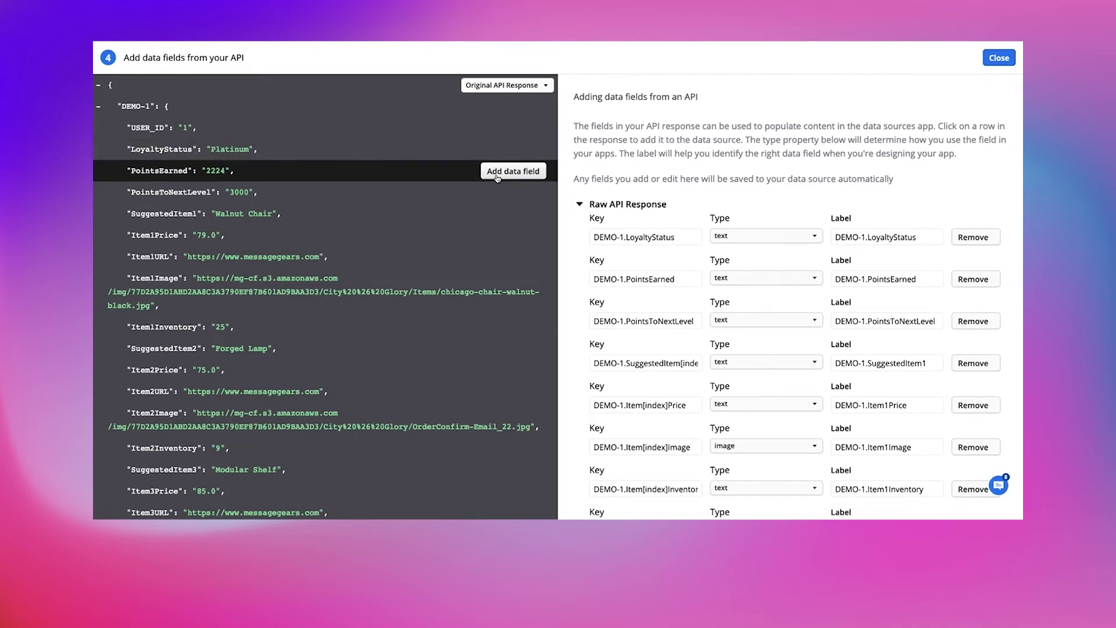
click(498, 174)
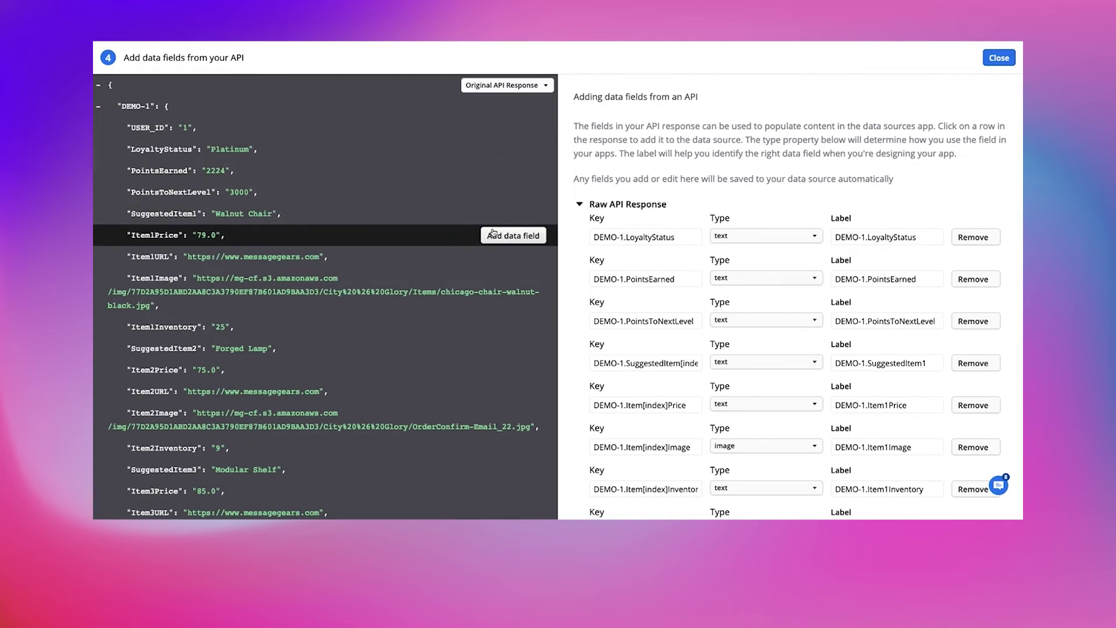
click(502, 214)
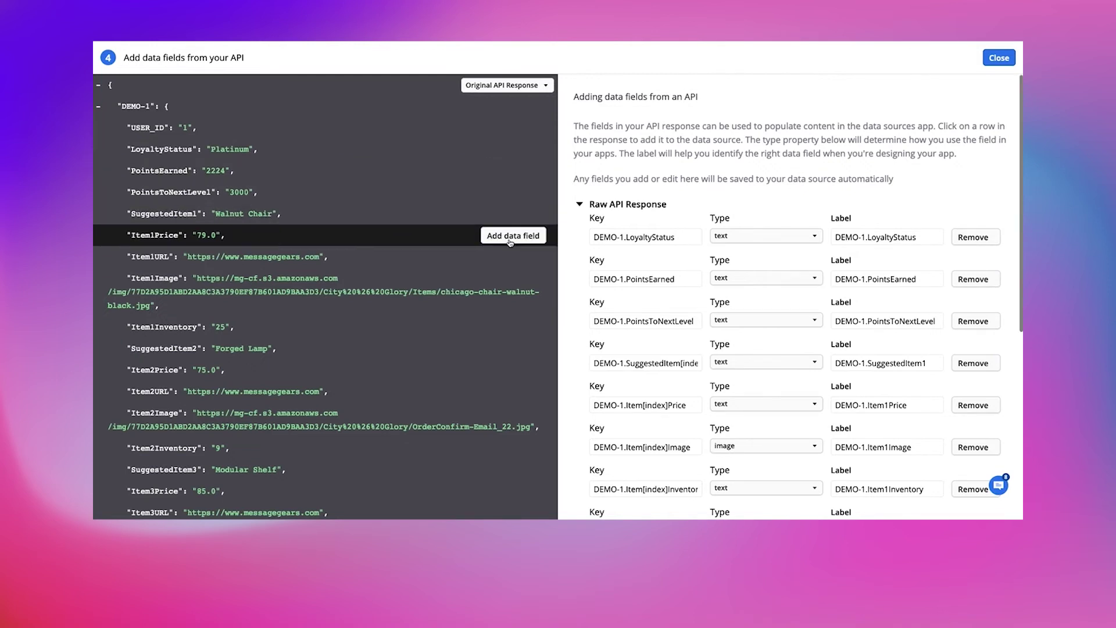
click(510, 236)
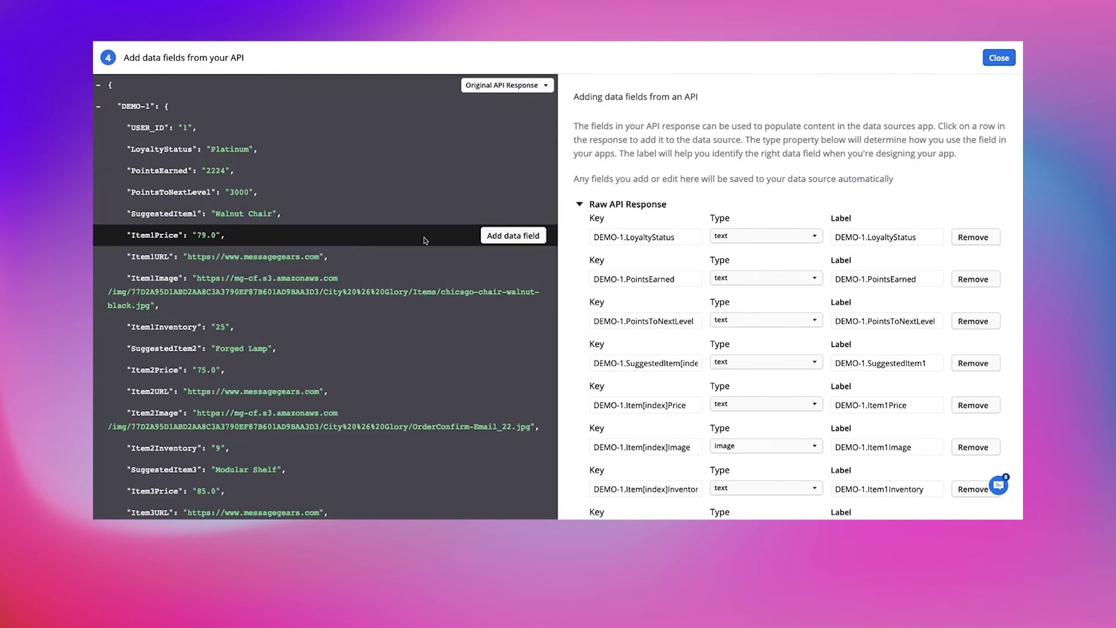
click(998, 58)
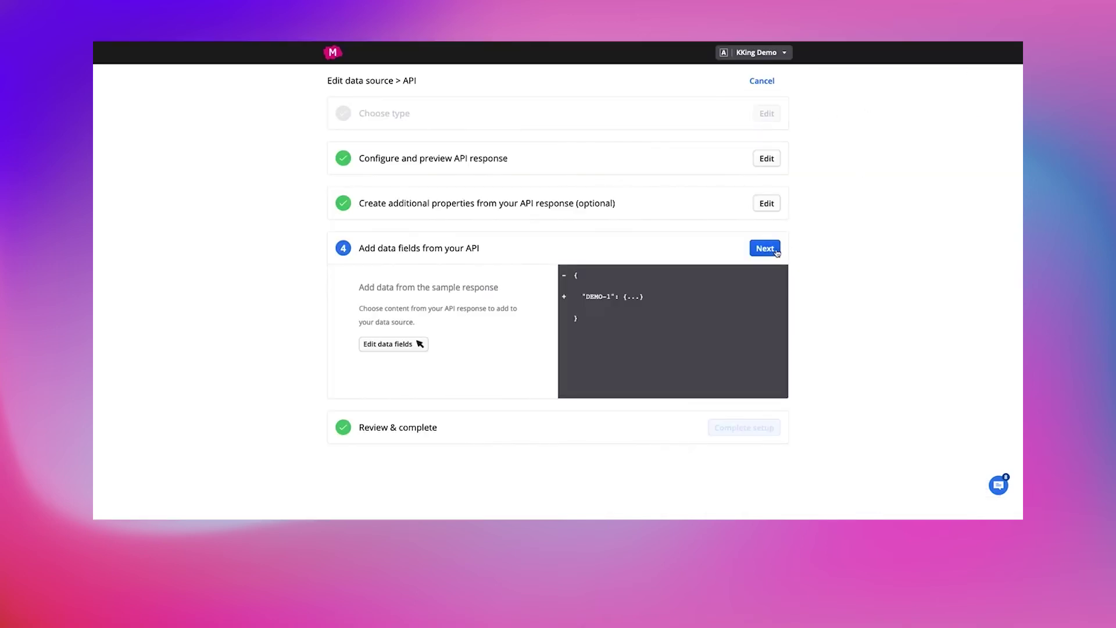
click(776, 252)
Step: Scroll through the Review & complete summary of mapped fields and preview values
scroll(830, 327, down, 4)
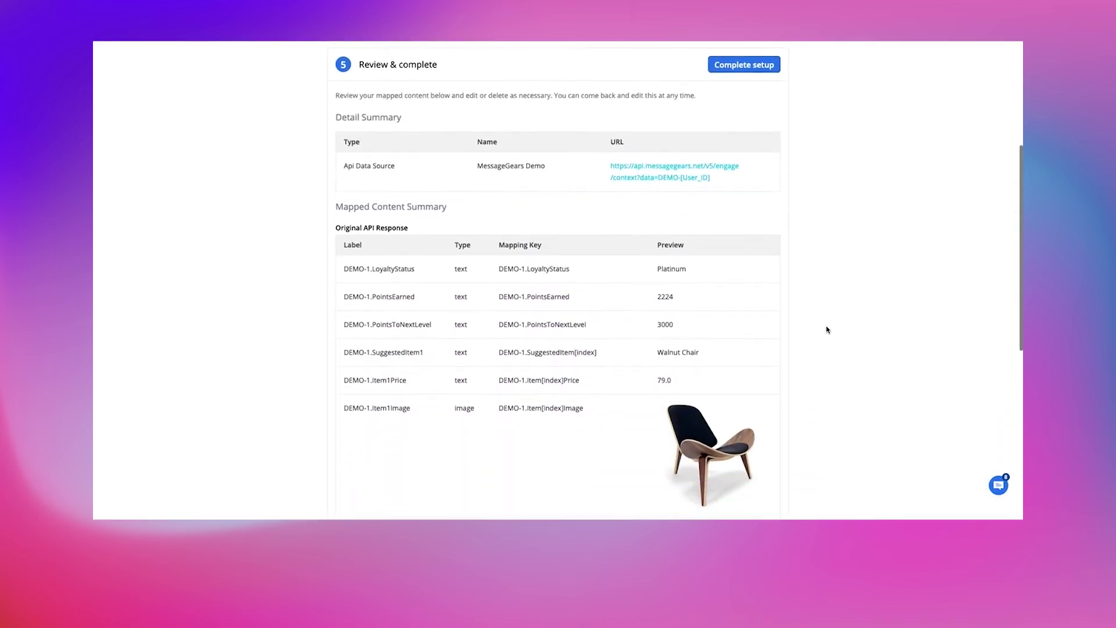
scroll(828, 330, down, 1)
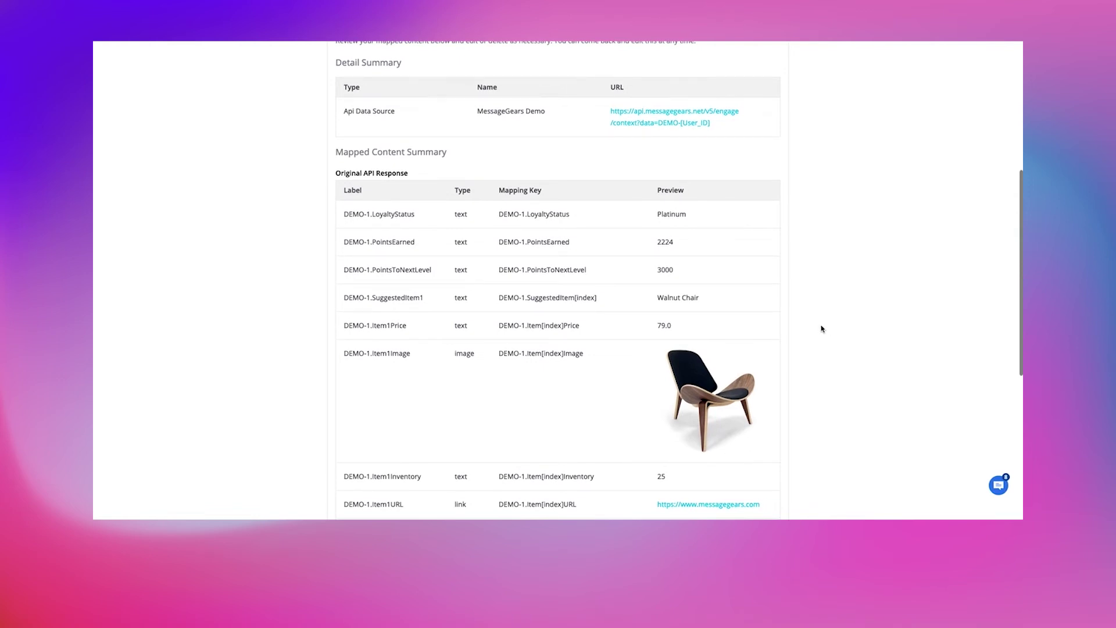
scroll(821, 329, down, 1)
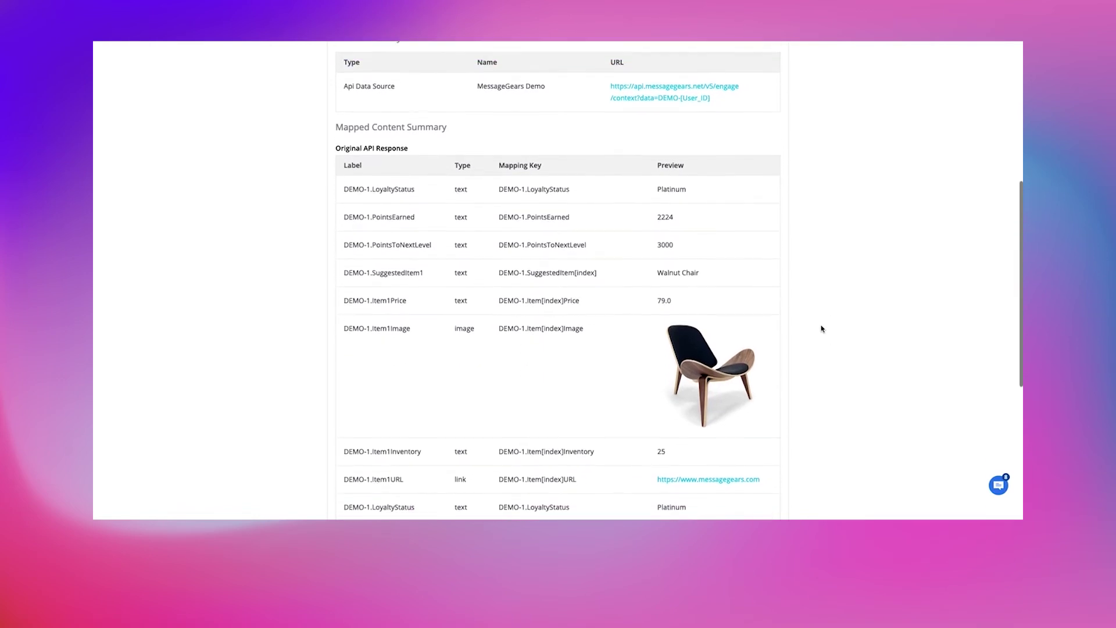
scroll(821, 329, up, 3)
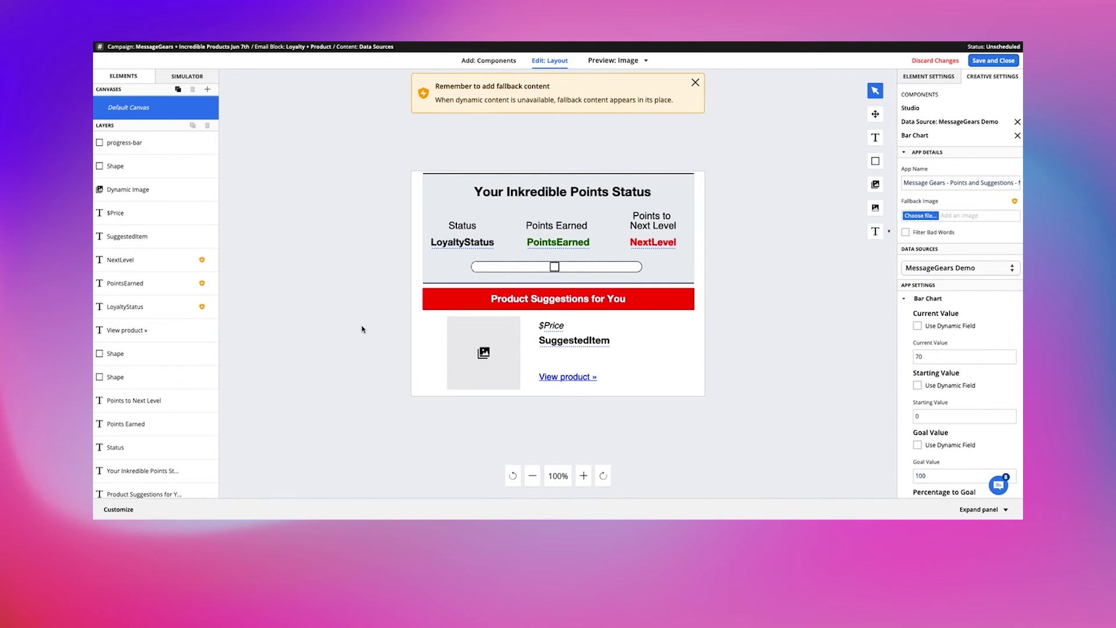
Step: Widen the grey points-status panel's left edge and shift the points-status title slightly left
click(422, 271)
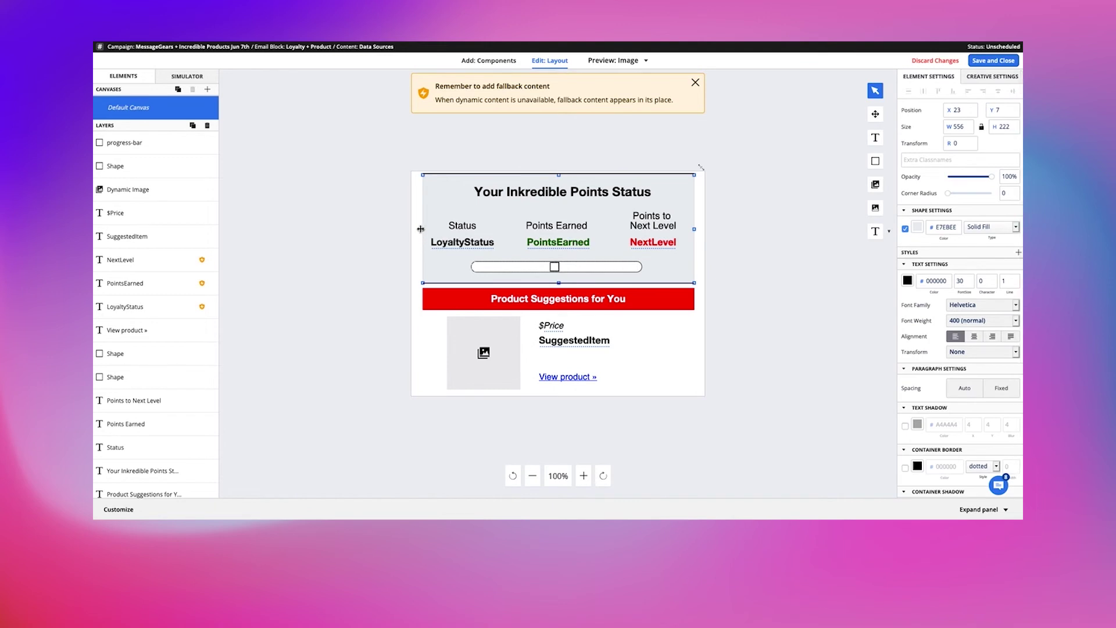
mouse_move(419, 229)
mouse_down()
mouse_move(390, 231)
mouse_move(423, 229)
mouse_up()
click(616, 200)
mouse_move(615, 198)
mouse_down()
mouse_move(611, 173)
mouse_move(608, 200)
mouse_up()
Step: Inspect the LoyaltyStatus and product image data bindings unchanged, then switch to Image preview
double_click(466, 241)
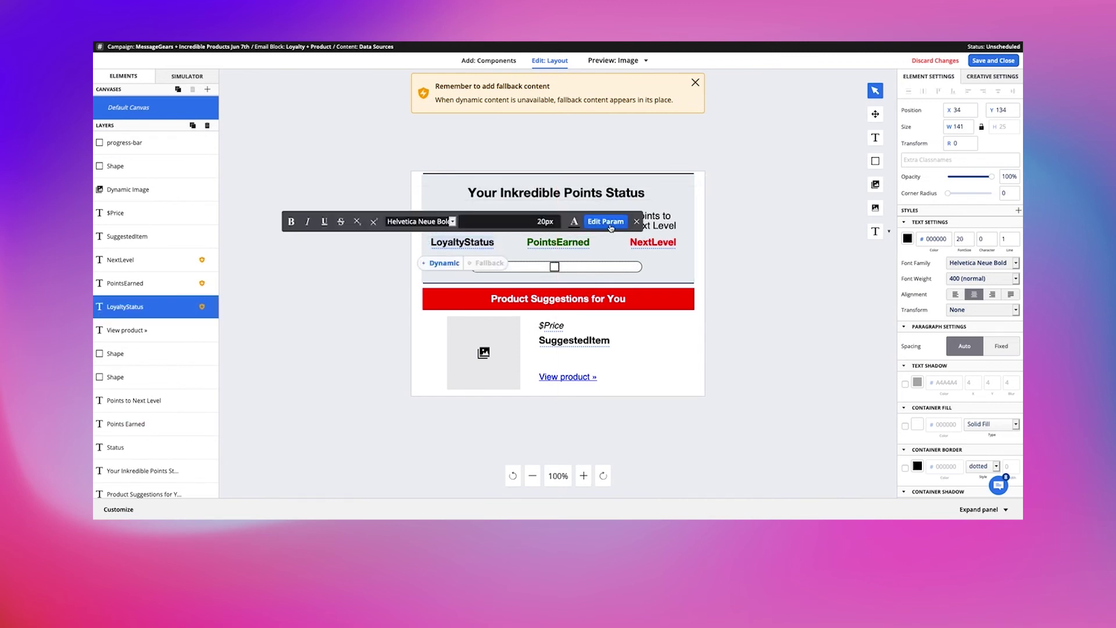
click(609, 224)
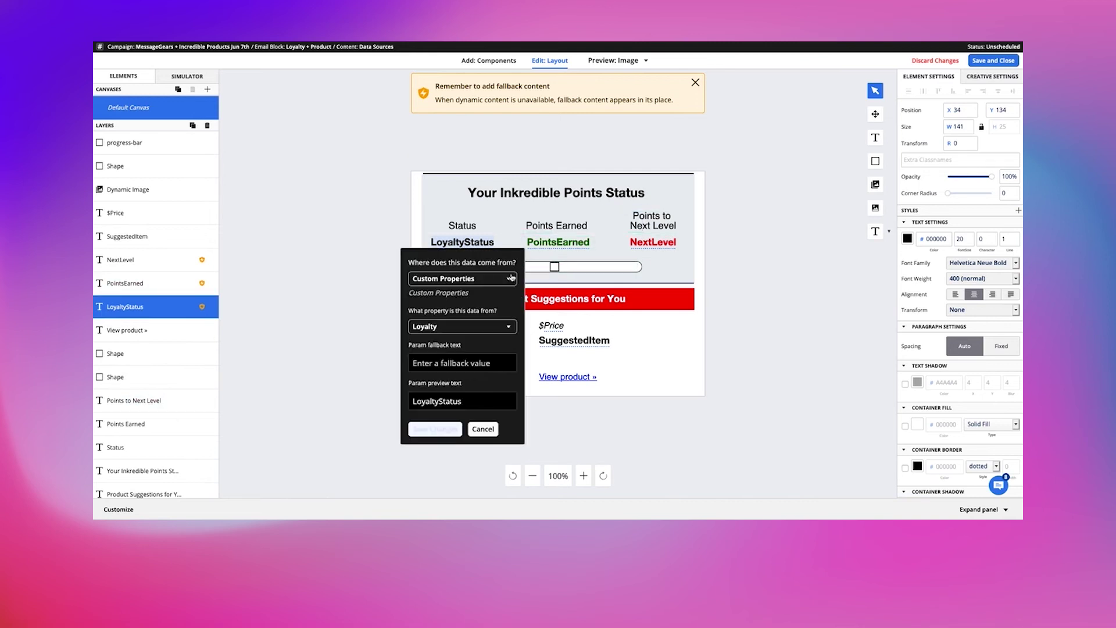
click(492, 282)
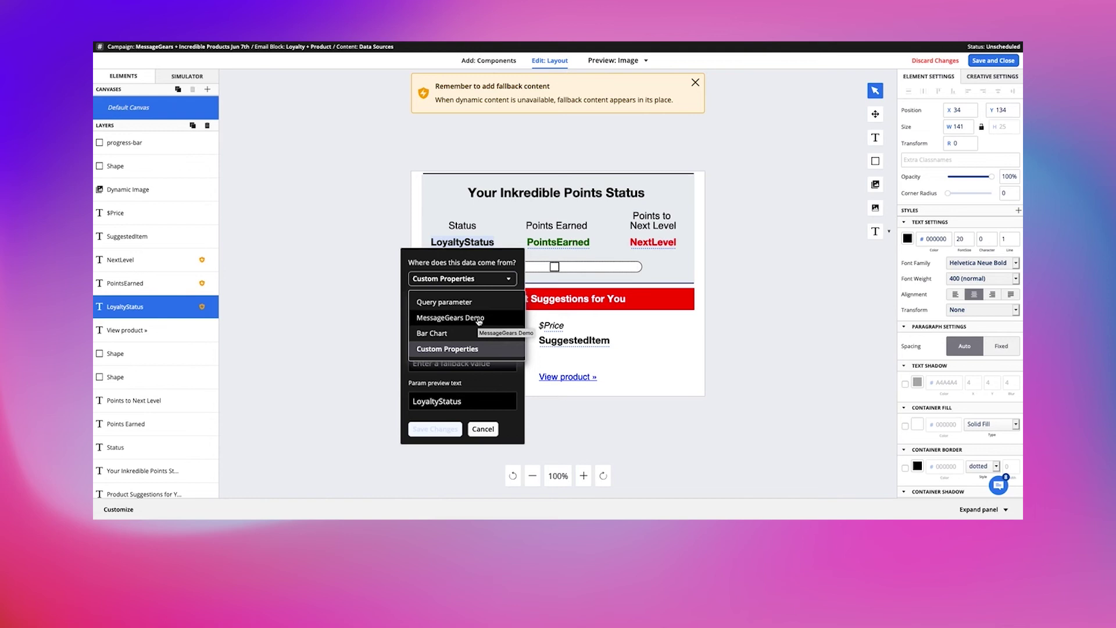
click(481, 282)
click(489, 430)
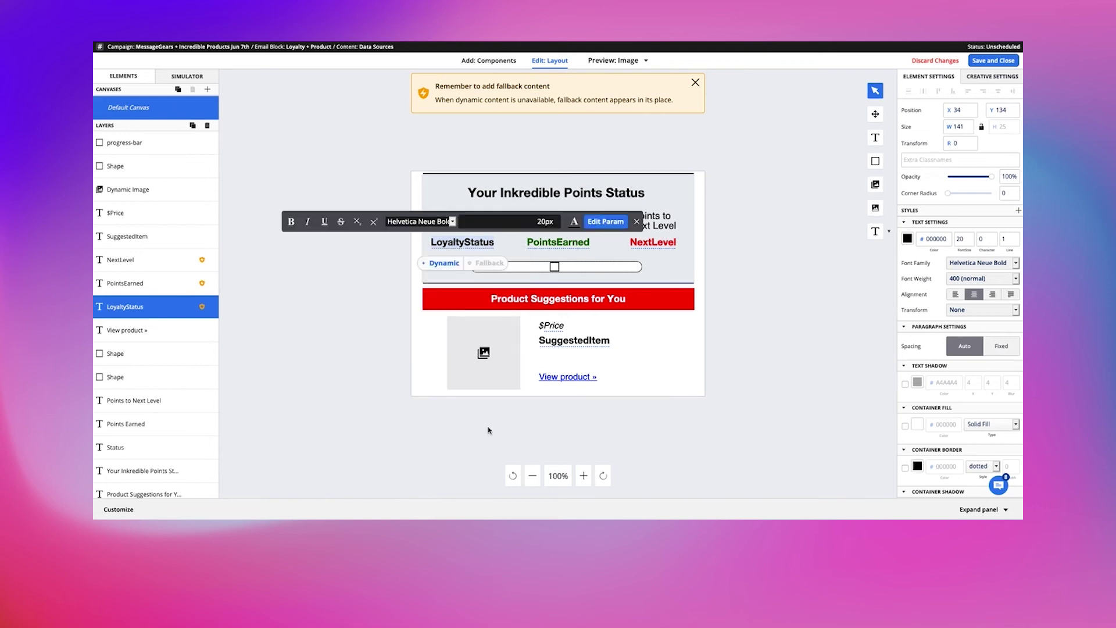
double_click(483, 334)
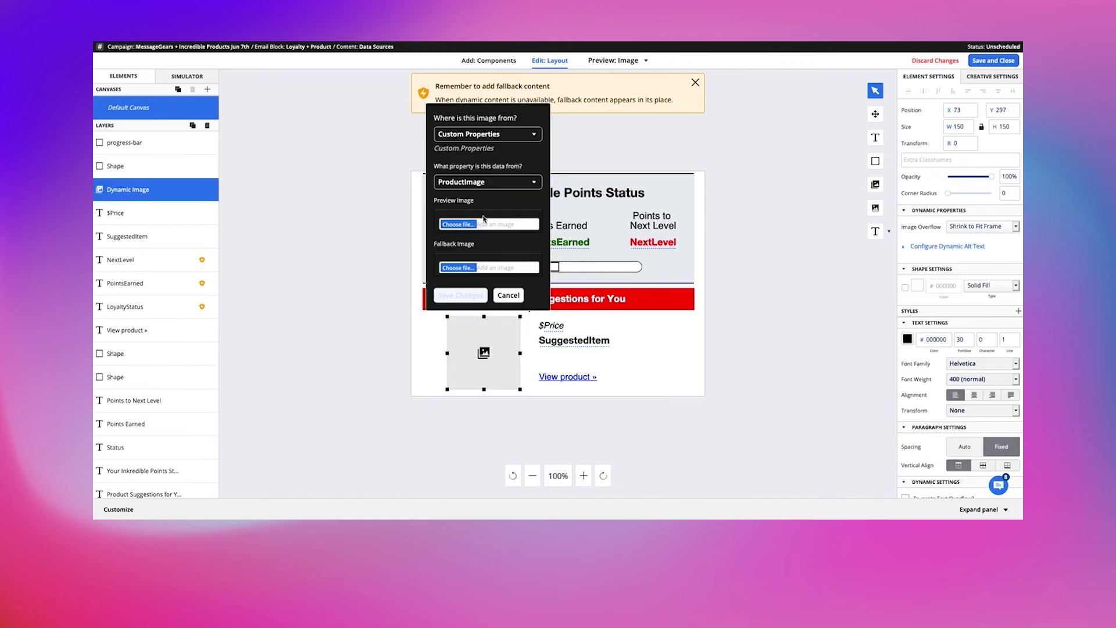
click(508, 295)
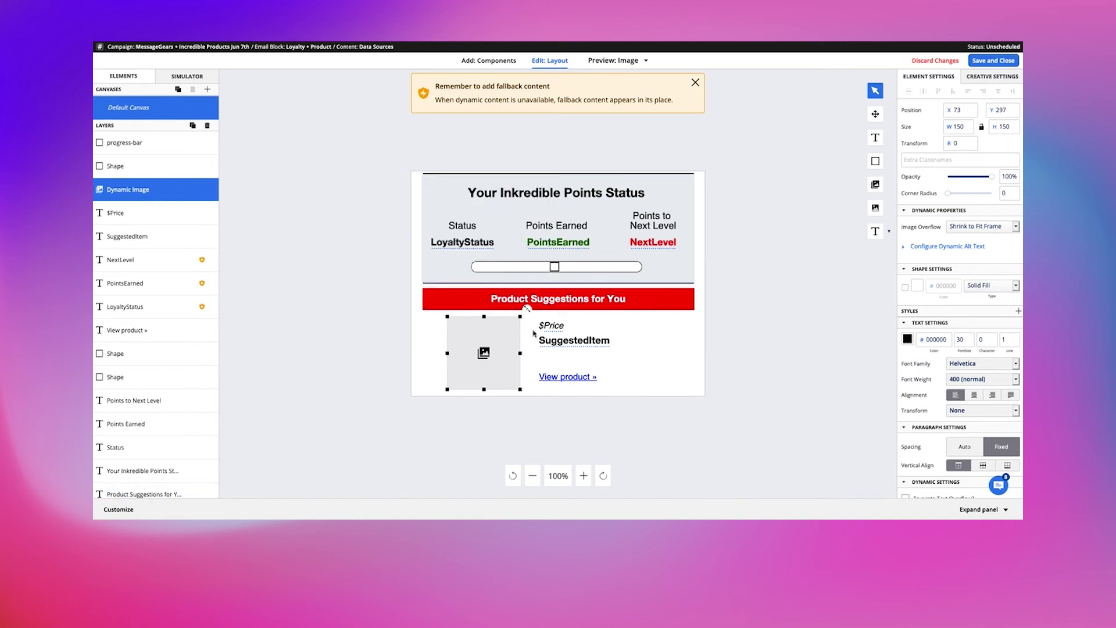
click(613, 60)
click(599, 80)
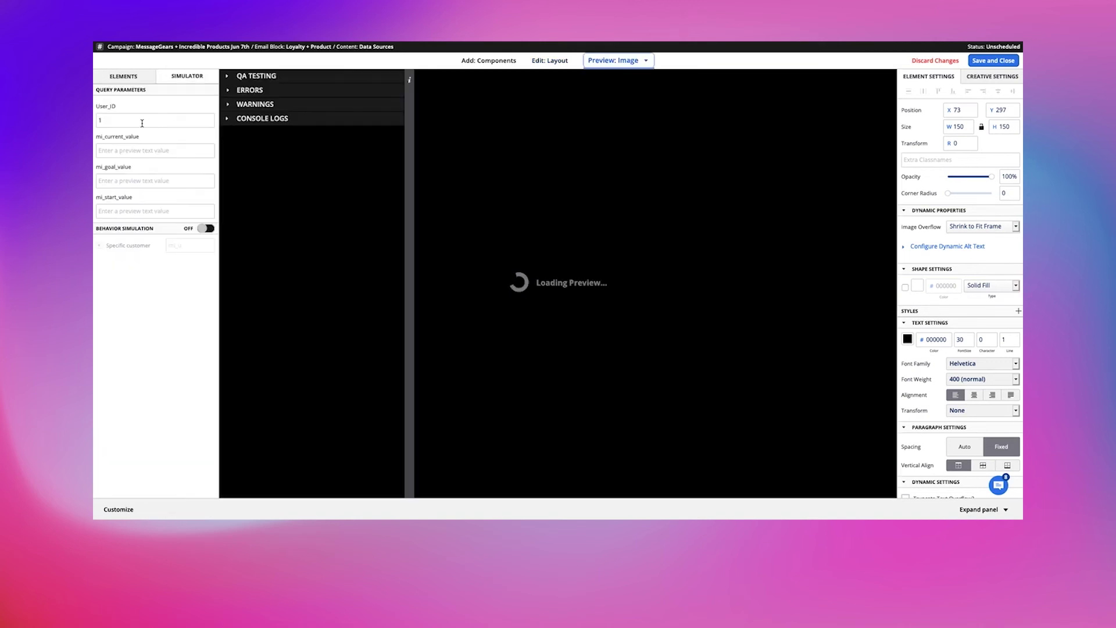
Step: Collapse the Simulator console and enter 55 as the User_ID query parameter
click(408, 82)
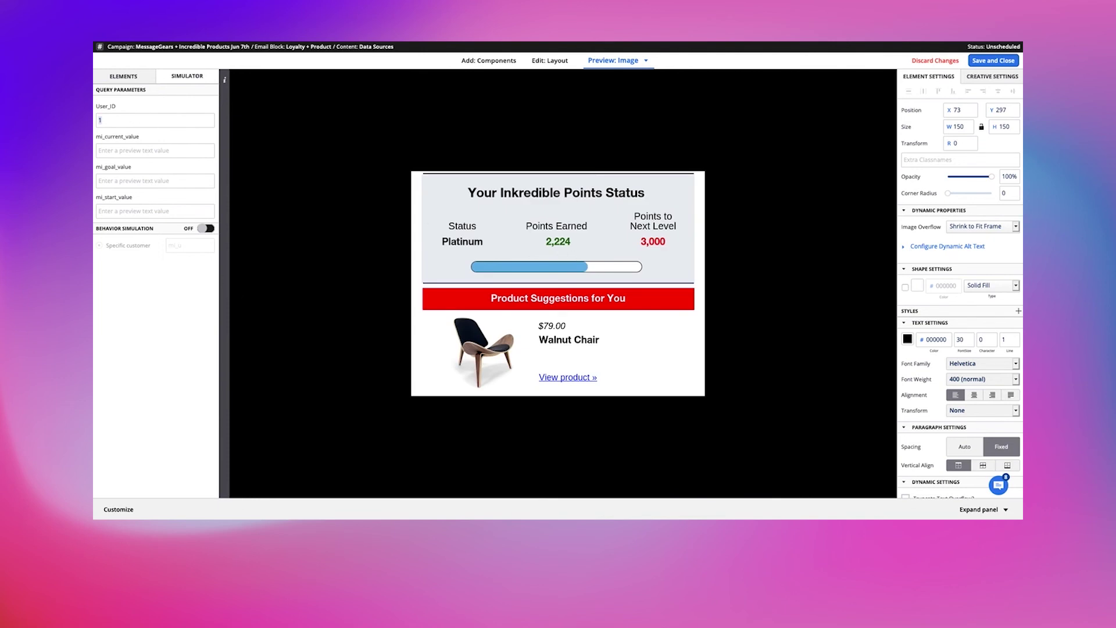
text(55)
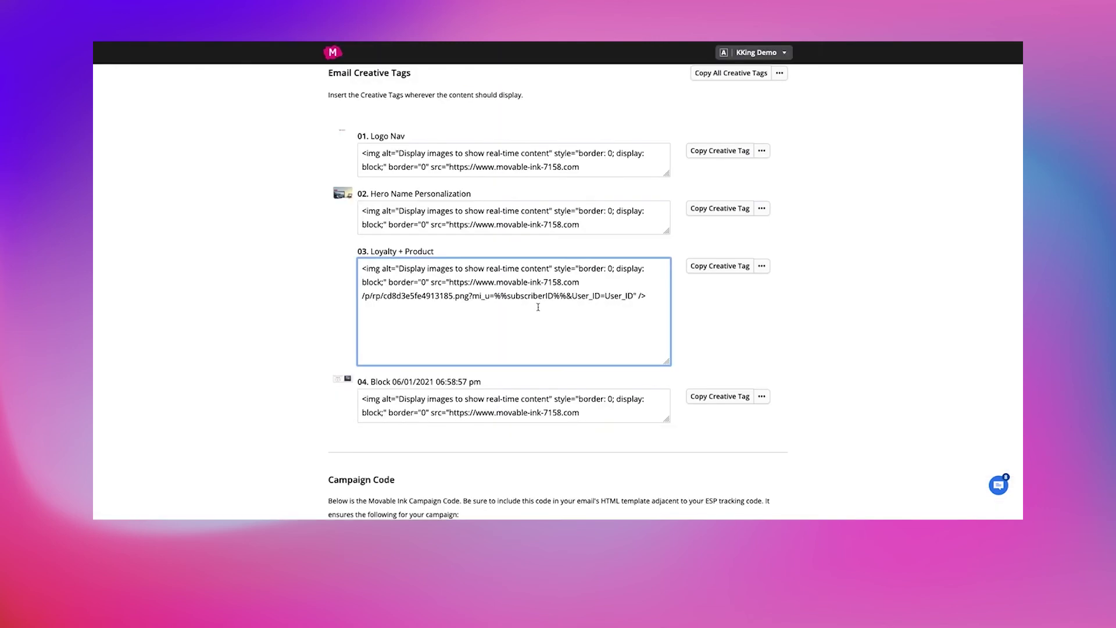
Step: Select and copy the Loyalty + Product creative tag
key(super+a)
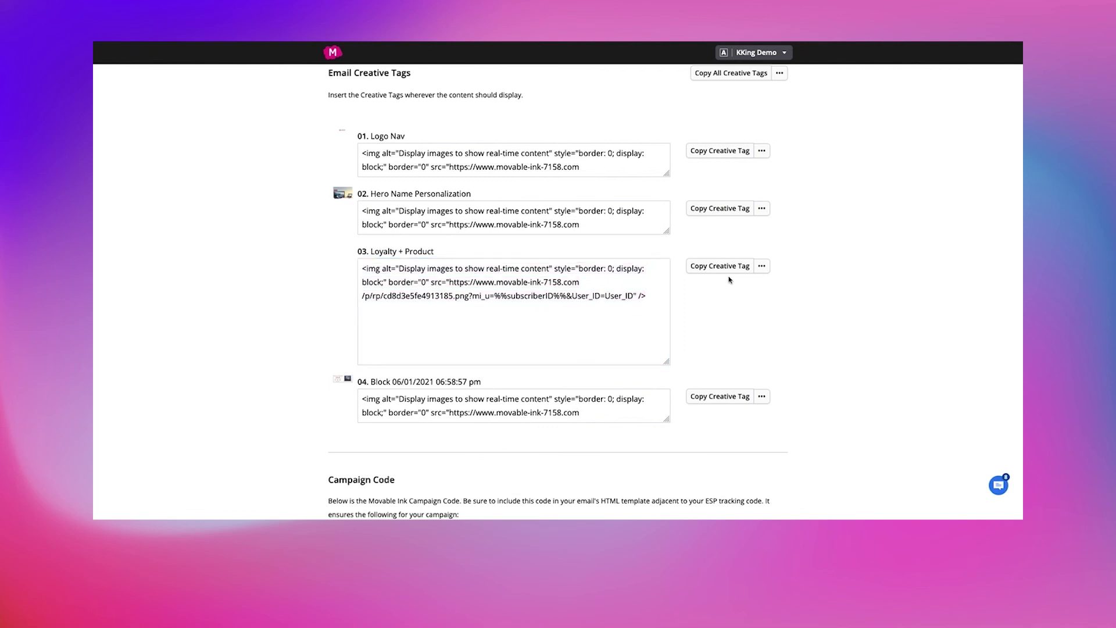
click(730, 266)
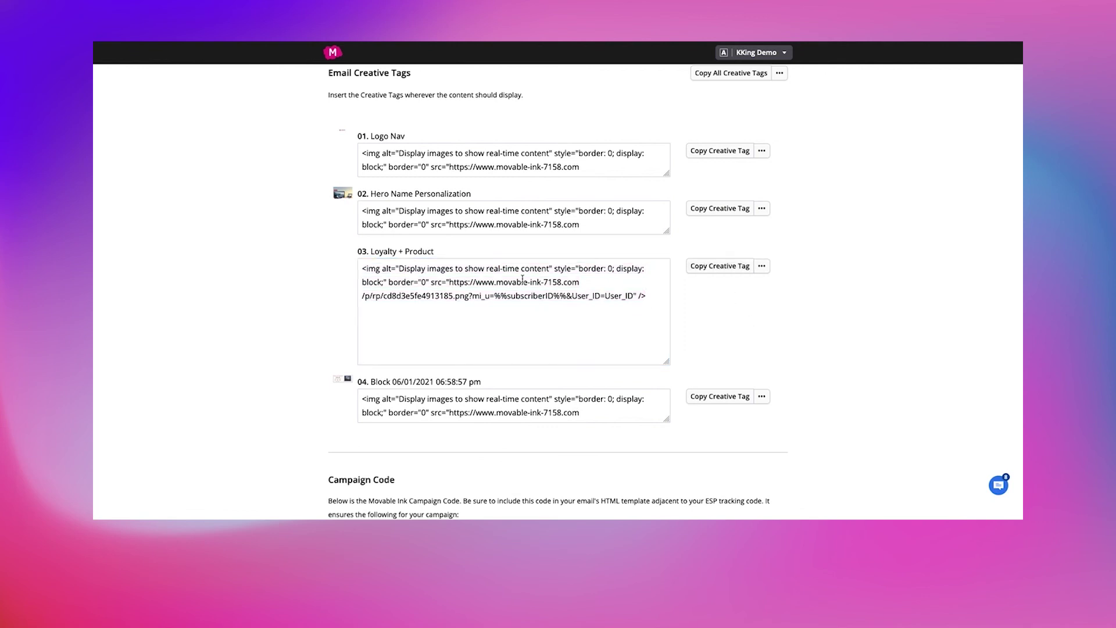